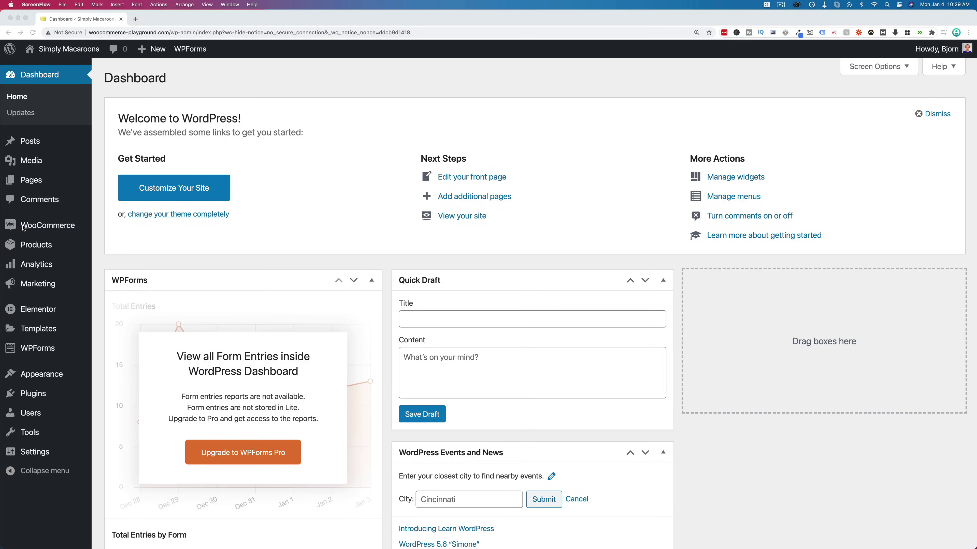
Start a new product titled 'Macaroons'
mouse_move(33, 248)
click(109, 264)
text(Macaroons)
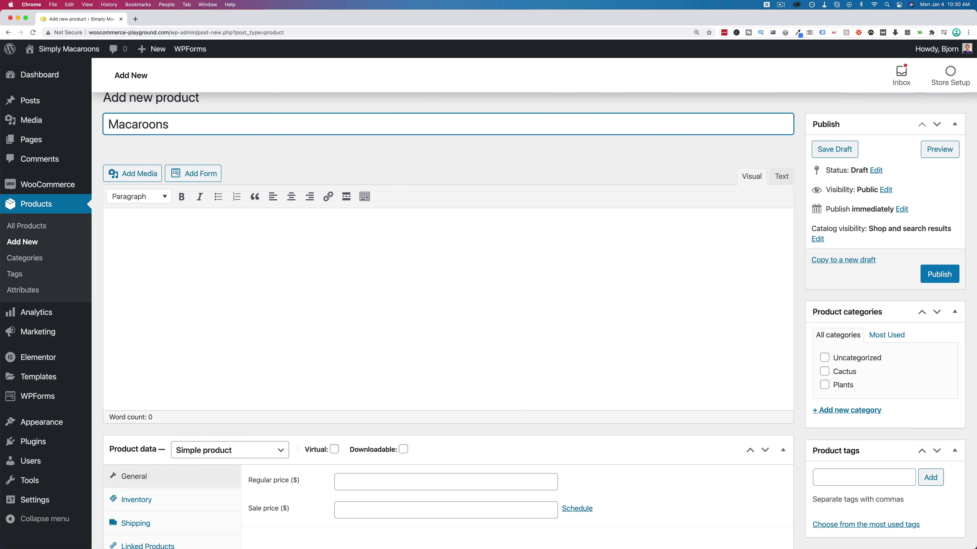
Paste the macaron description paragraph, adding a missing apostrophe and ending 'Get your today!'
click(253, 266)
text("They're: Crispy, chewy, melty...!" Just as a sauce enhances its dish, a macaron's filling enhances the taste of its' shells. But a filling doesn't have to mimic the shells. In fact, contrasting fillings make a complex experience even more delicious.)
click(363, 230)
text(')
text(Get your todsa)
key(BackSpace)
key(BackSpace)
text(ay!)
In Product data, choose Variable product and go to the Attributes settings
scroll(333, 268, down, 5)
scroll(334, 272, down, 2)
click(231, 239)
click(220, 275)
click(130, 336)
Add a Color attribute with values Blue | Yellow | Red | Green, used for variations, and save
click(371, 268)
click(311, 334)
text(Color)
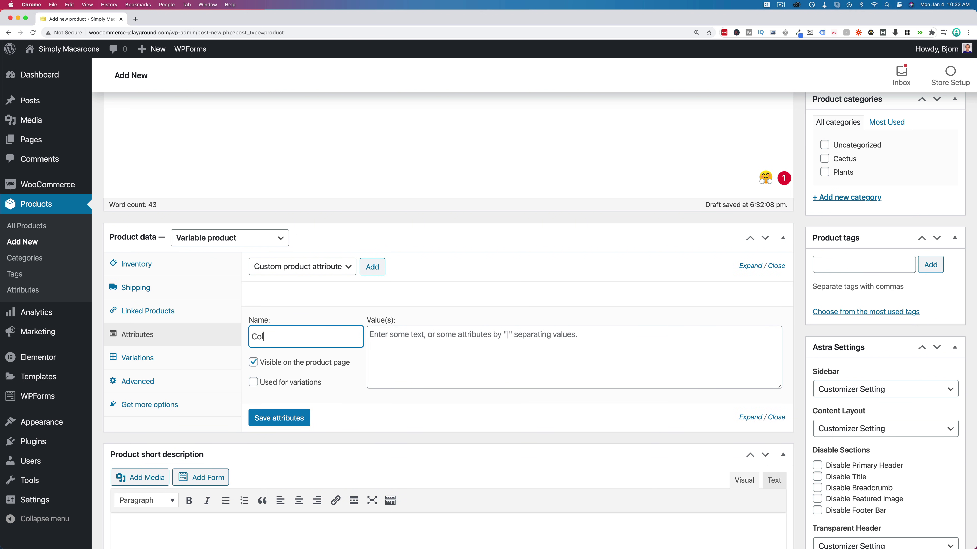
key(Tab)
text(Blue | Yellow | Red | Green)
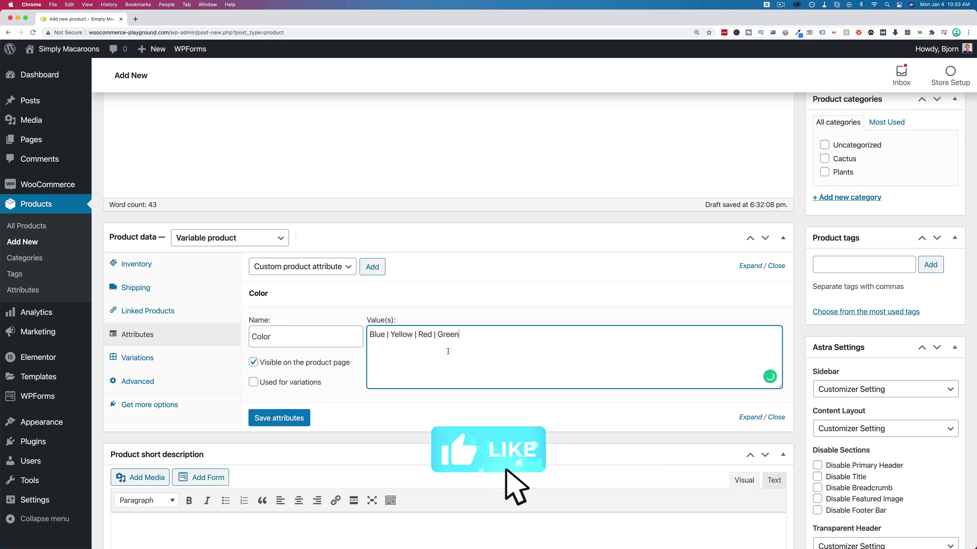
click(253, 382)
click(279, 417)
Add a Size attribute with values Small | Medium | Large, used for variations, and save
click(370, 267)
text(Size)
click(400, 368)
text(Small | Medium | Large)
click(263, 409)
click(279, 443)
Add a single test variation set to Blue and Small, save it, then remove it
click(154, 360)
click(453, 270)
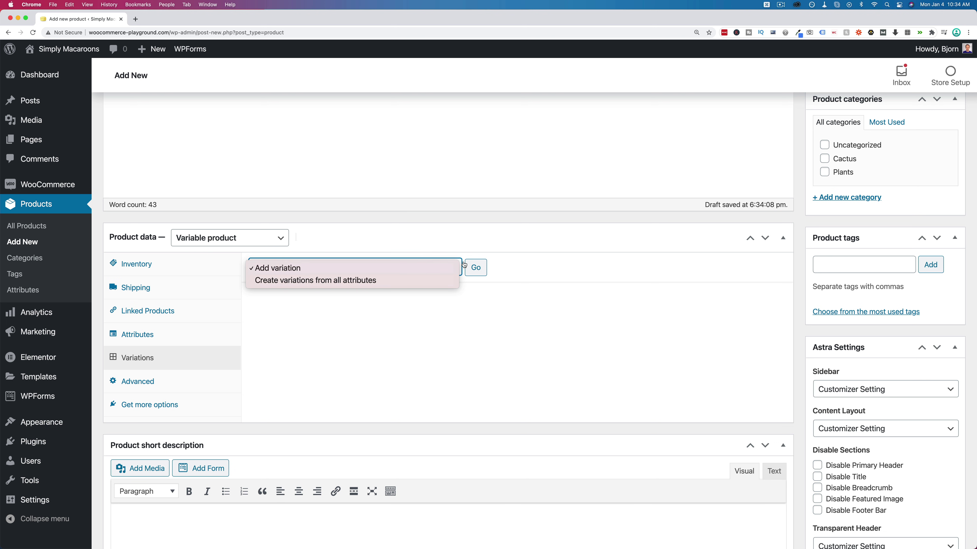
click(473, 266)
click(474, 268)
click(326, 329)
click(310, 342)
click(369, 329)
click(372, 342)
click(277, 358)
click(780, 366)
click(554, 76)
Create variations from all attributes, confirming to generate the 12 combinations
click(285, 268)
click(380, 281)
click(476, 267)
click(553, 90)
click(555, 80)
scroll(442, 361, down, 5)
scroll(442, 361, down, 2)
scroll(442, 362, up, 3)
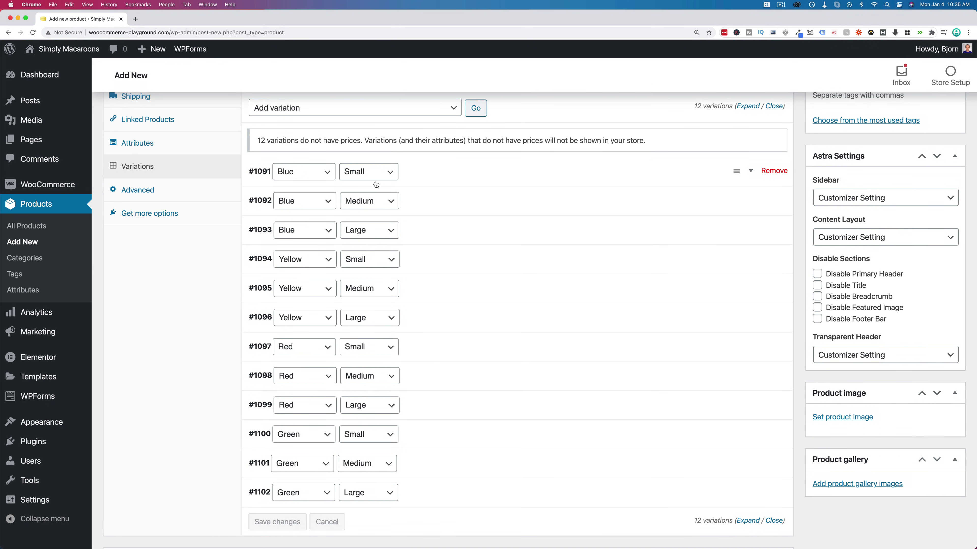
Set variation #1091 (Blue Small) to a regular price of 5
click(426, 170)
click(329, 301)
text(5)
click(405, 280)
scroll(405, 280, down, 5)
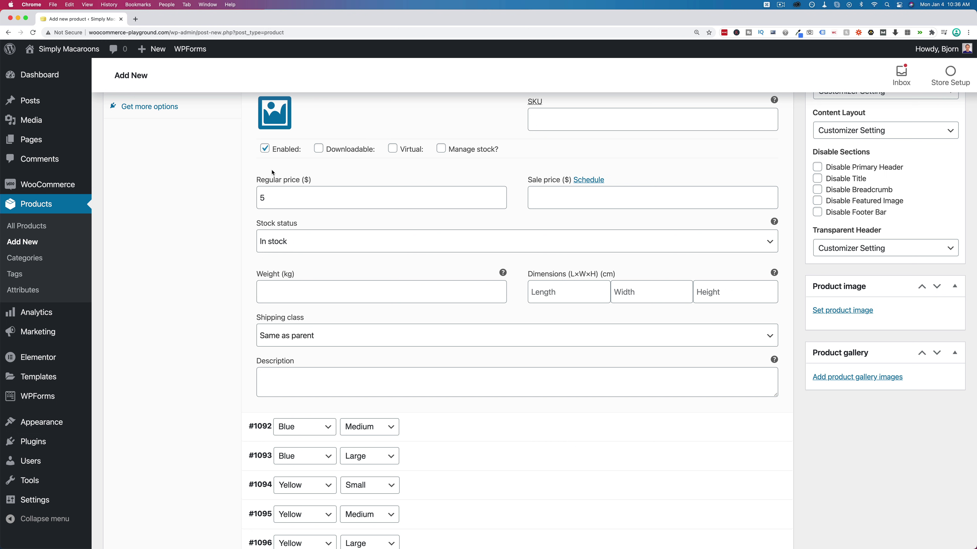
scroll(519, 249, up, 3)
click(451, 143)
Set regular prices of 10 for variation #1092 and 15 for #1093
click(439, 175)
click(319, 304)
text(10)
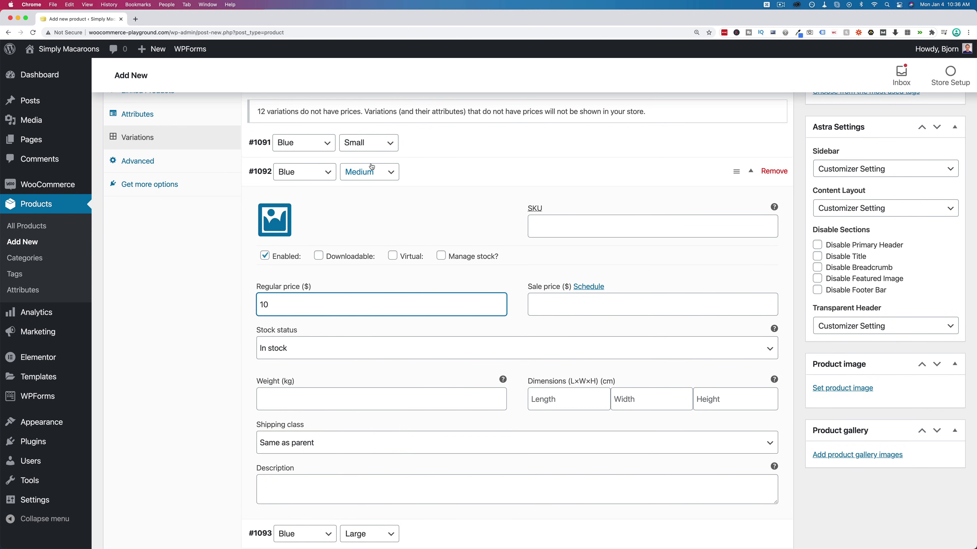
click(446, 171)
click(432, 208)
click(290, 335)
text(15)
click(463, 212)
Go through variations #1094–#1099, entering a regular price of 5 for #1096 through #1099
click(434, 240)
click(294, 372)
click(433, 230)
click(434, 260)
click(350, 261)
click(447, 287)
click(346, 421)
text(5)
click(431, 289)
click(414, 317)
click(346, 450)
text(5)
click(414, 318)
click(436, 347)
click(308, 477)
text(5)
click(435, 346)
click(422, 376)
click(308, 504)
text(5)
click(438, 376)
Price variation #1100 at 5 and variations #1101 and #1102 at 15
scroll(423, 346, down, 2)
click(420, 330)
click(308, 461)
text(5)
click(439, 330)
click(440, 366)
click(308, 492)
text(15)
click(434, 359)
click(414, 385)
scroll(414, 385, down, 1)
click(307, 488)
text(15)
click(413, 363)
scroll(414, 385, up, 3)
scroll(413, 388, down, 1)
Bring up the image chooser for the Blue Small variation #1091
click(440, 158)
click(271, 210)
click(944, 71)
scroll(307, 292, down, 15)
scroll(293, 456, up, 15)
click(282, 154)
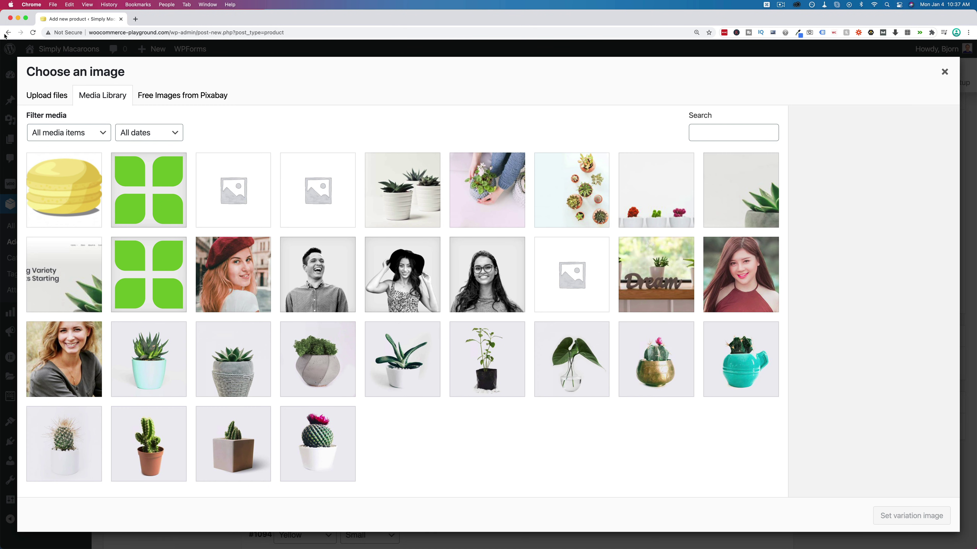
Open a new Chrome tab next to the Add new product tab
click(348, 227)
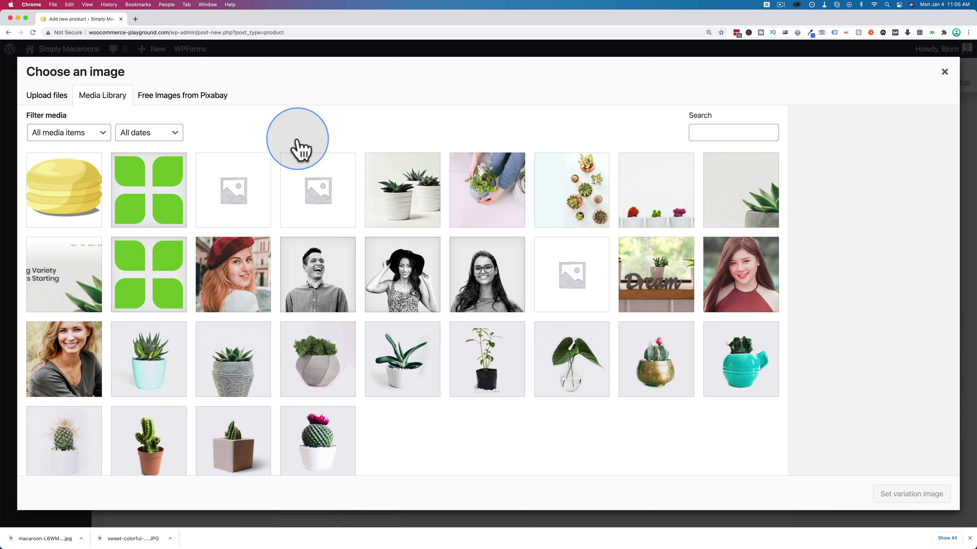
click(135, 19)
Search Google for 'online image compressor', open the top result and switch it to PNG
click(432, 172)
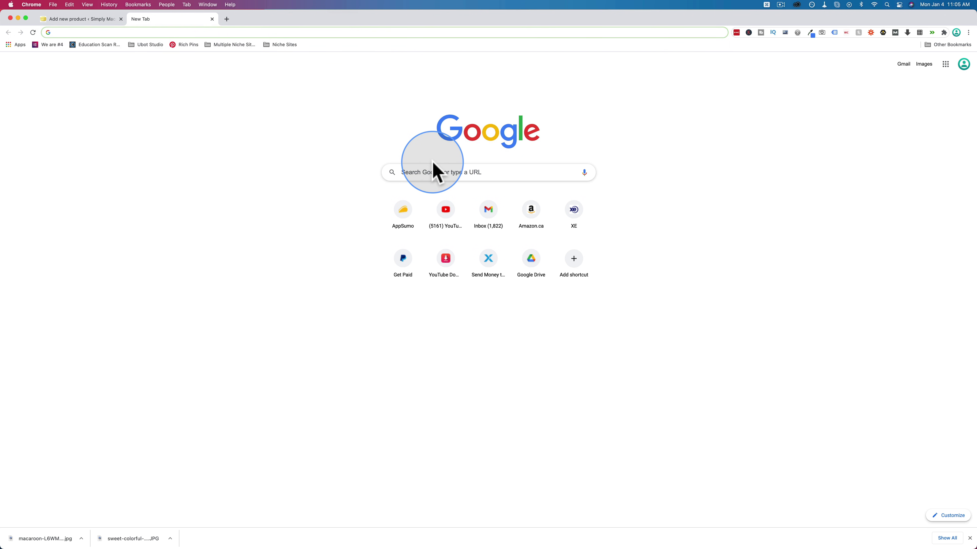
text(online image c)
key(Return)
click(137, 120)
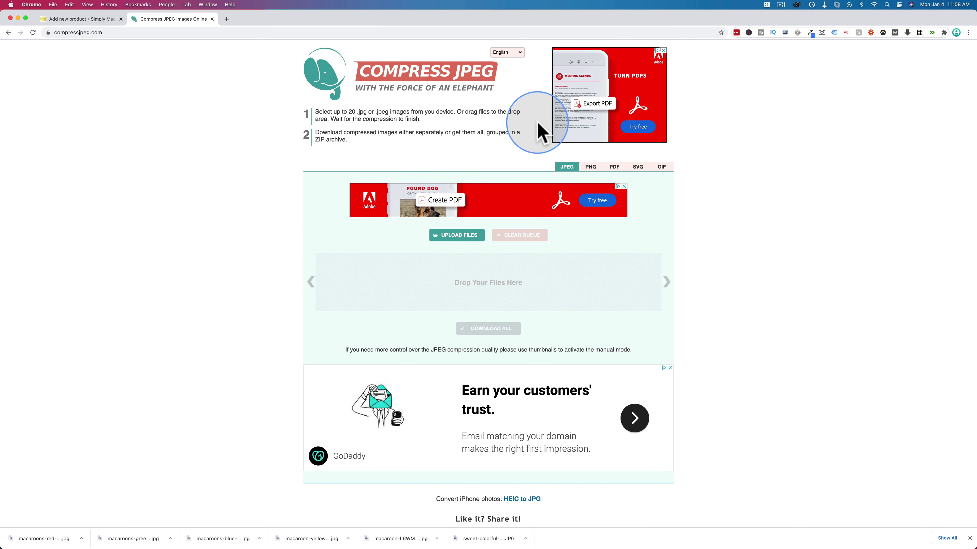
click(591, 167)
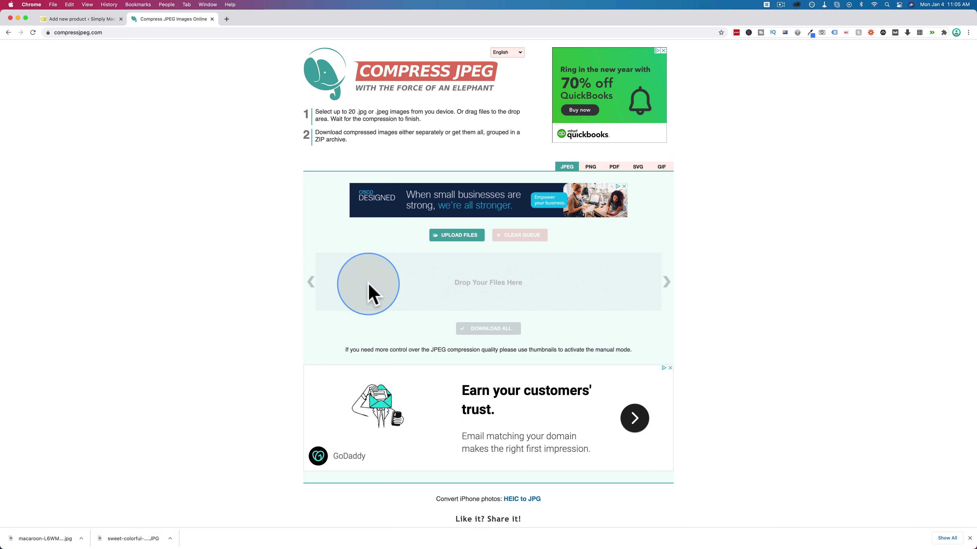
Select the four macaroon photos in the Macaroons folder and drag them onto the compressor
click(11, 46)
scroll(187, 291, down, 2)
click(184, 281)
super+click(163, 289)
super+click(163, 298)
super+click(170, 331)
drag(320, 301, 501, 304)
Download all four compressed macaroon photos
click(350, 303)
click(418, 302)
click(488, 302)
click(552, 303)
In the Macaroons folder, compare macaroons-blue-min.jpg with the original and preview it full size
key(super+Tab)
scroll(195, 285, down, 1)
click(247, 270)
click(159, 278)
click(176, 270)
double_click(164, 272)
click(322, 196)
key(super+q)
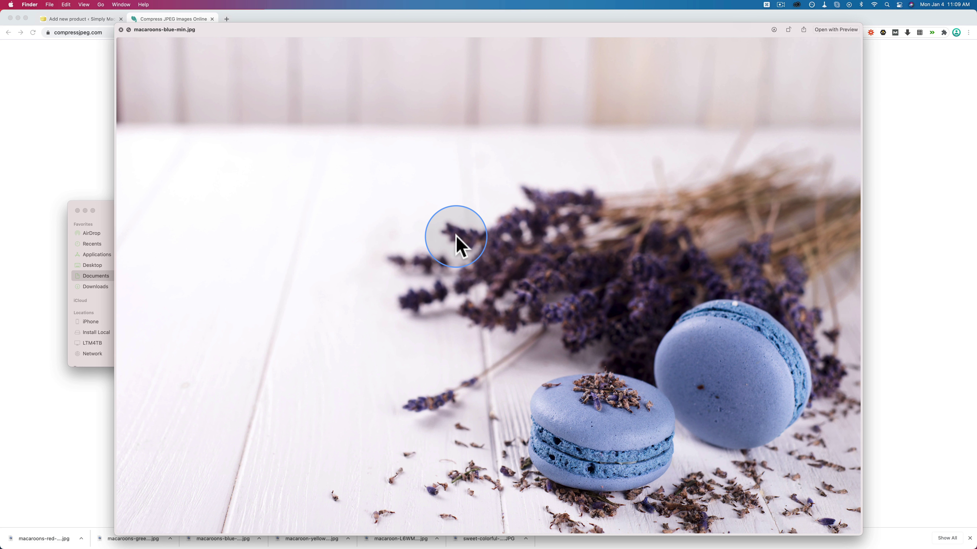
Open Canva in a new browser tab, using a Google search for 'canva' to reach the site
key(space)
click(226, 123)
key(super+t)
text(canva.com)
key(Return)
click(102, 32)
click(465, 171)
text(canva)
key(Return)
click(108, 241)
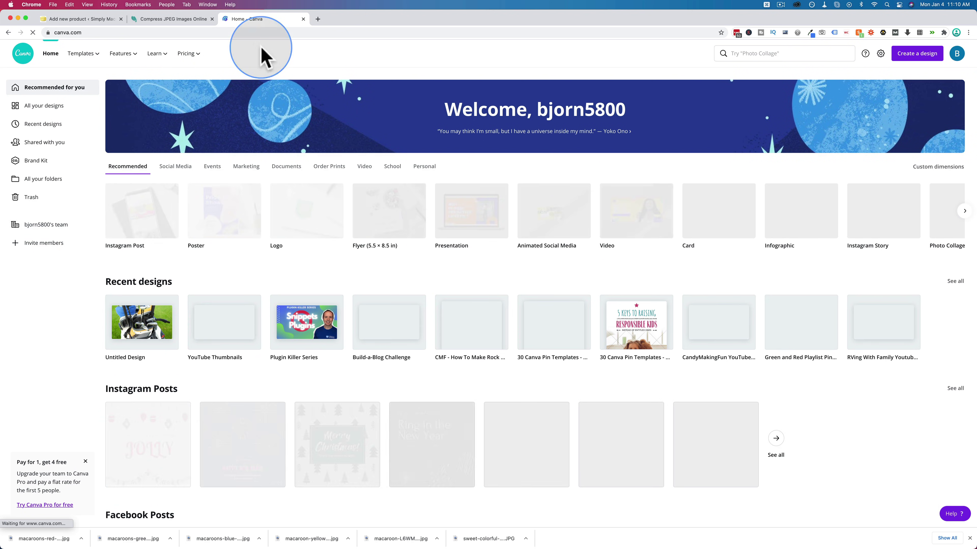
Start a new Canva design with custom dimensions of 400 × 400 px
mouse_move(156, 53)
click(921, 54)
click(917, 54)
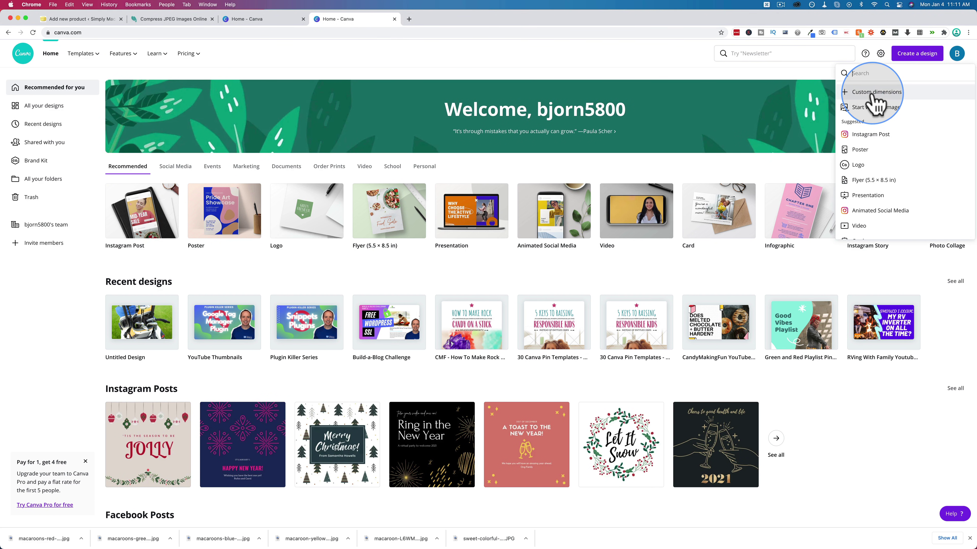
click(873, 94)
text(4)
text(400)
click(905, 116)
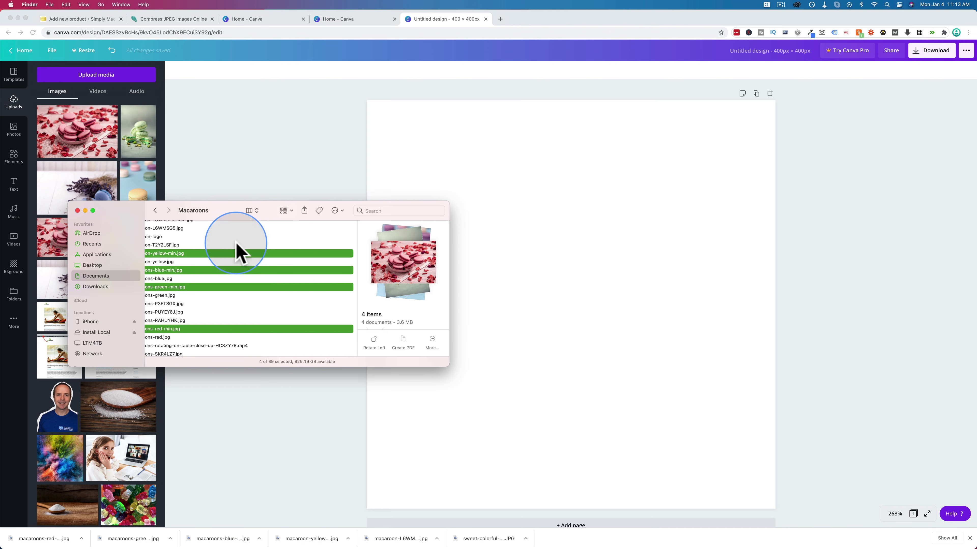
Place the yellow macaroon photo on page 1 and enlarge it to cover the page
drag(240, 253, 212, 257)
click(166, 245)
click(174, 253)
click(582, 229)
drag(581, 236, 430, 166)
drag(531, 355, 749, 240)
drag(780, 513, 809, 528)
drag(775, 483, 758, 456)
click(862, 358)
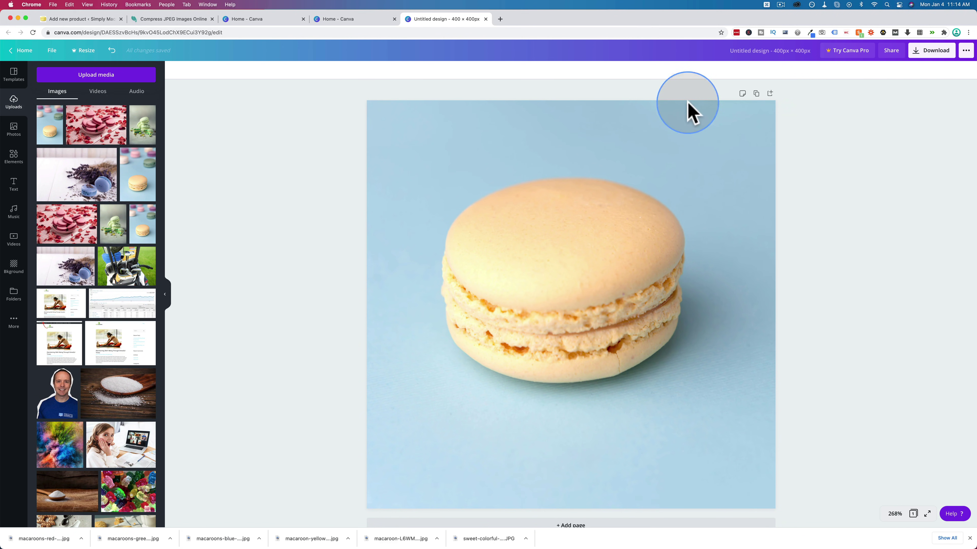
Duplicate to page 2 and replace its photo with the blue lavender macaroon, filling the page
click(756, 93)
key(Delete)
key(super+Tab)
drag(208, 268, 338, 98)
drag(638, 358, 883, 527)
drag(789, 506, 678, 491)
Duplicate to page 3, swap in the uploaded green macaroon photo and stretch it to fill
click(742, 106)
click(688, 269)
key(Delete)
click(96, 75)
double_click(163, 284)
drag(437, 216, 735, 308)
Add page 4 with the pink macaroon photo enlarged to overfill the page
click(741, 87)
key(Delete)
key(super+Tab)
drag(325, 350, 473, 192)
drag(643, 273, 938, 515)
drag(783, 393, 743, 388)
Download all four pages as JPG, dismiss the promo popup and open the downloaded zip
click(944, 53)
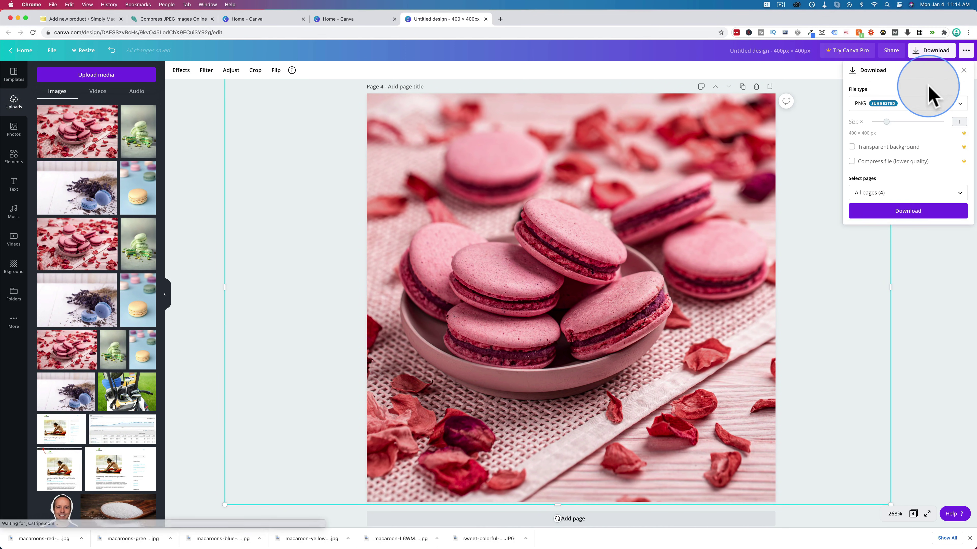
click(861, 109)
click(867, 133)
click(897, 210)
click(700, 177)
click(78, 538)
Extract Untitled design.zip and preview 1.jpg through 4.jpg, then return to the WordPress tab
double_click(160, 349)
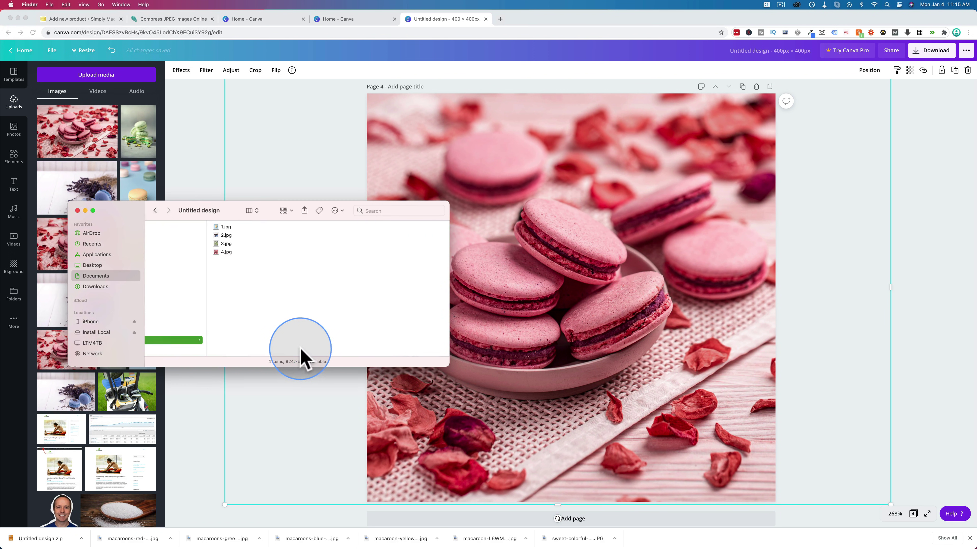
click(227, 231)
key(space)
key(space)
click(322, 236)
click(321, 244)
click(307, 252)
scroll(297, 277, left, 5)
click(224, 228)
scroll(300, 262, left, 5)
click(375, 229)
click(106, 20)
Upload the four macaroon photos from Finder into the WordPress media library
key(super+Tab)
click(299, 252)
shift+click(299, 243)
shift+click(296, 228)
drag(302, 235, 407, 152)
Set the yellow macaroon image's alt text and title to 'Yellow Macaroon'
text(Yellow Maca)
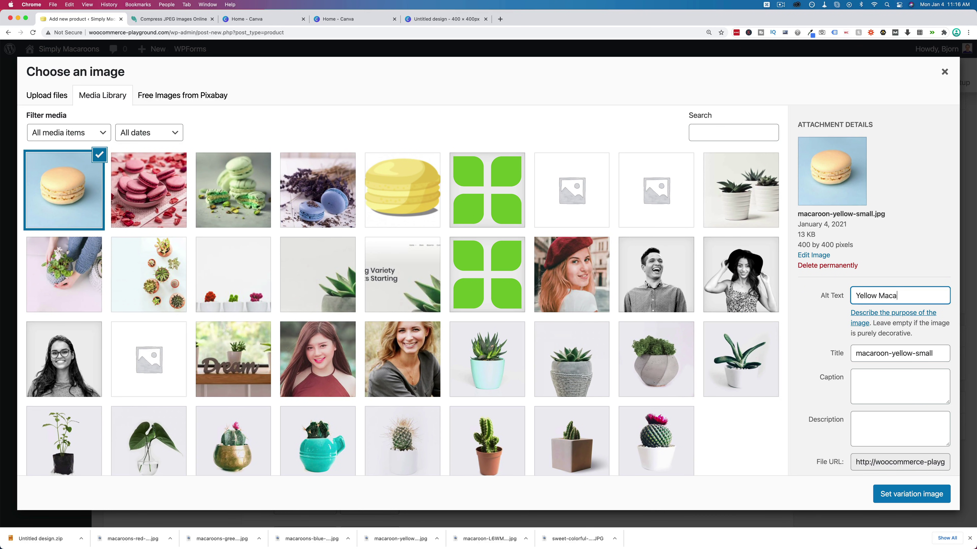
triple_click(894, 354)
text(Yellow Macaroon)
Give the red macaroons image the alt text 'Red Macaroon'
click(157, 196)
click(868, 233)
text(Yellow Macaroon)
key(super+a)
text(Red Macaroon)
key(super+a)
key(super+c)
Set the green macaroon image's alt text and title to 'Green Macaroon'
click(246, 215)
click(859, 296)
key(super+v)
click(859, 296)
text(G)
click(860, 296)
text(Gr)
key(super+a)
click(877, 351)
Set the blue macaroon image's alt text and title to 'Blue Macaroon' and select it
click(331, 197)
click(924, 291)
double_click(861, 296)
key(super+a)
click(45, 196)
click(323, 198)
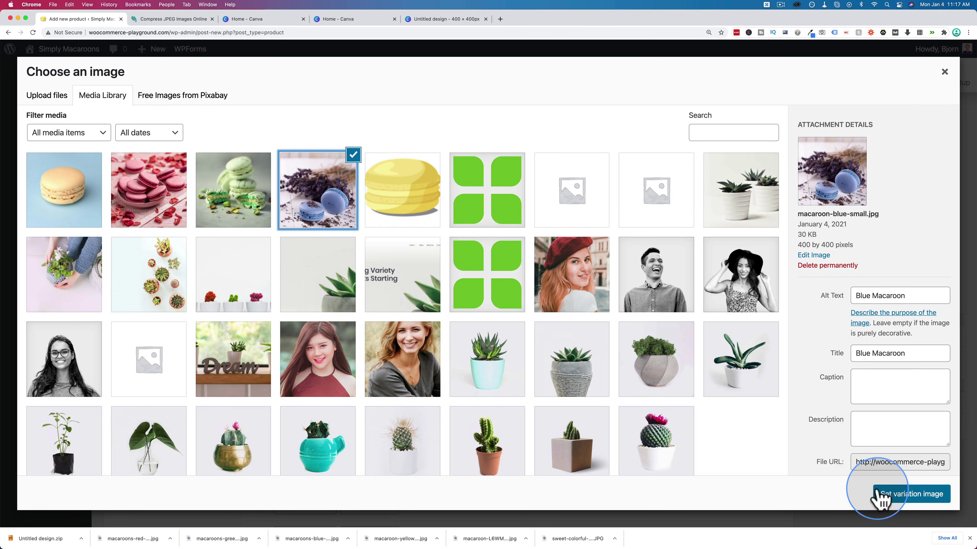
Use the blue macaroon as the variation image and review variations #1091 to #1098
click(884, 497)
click(485, 120)
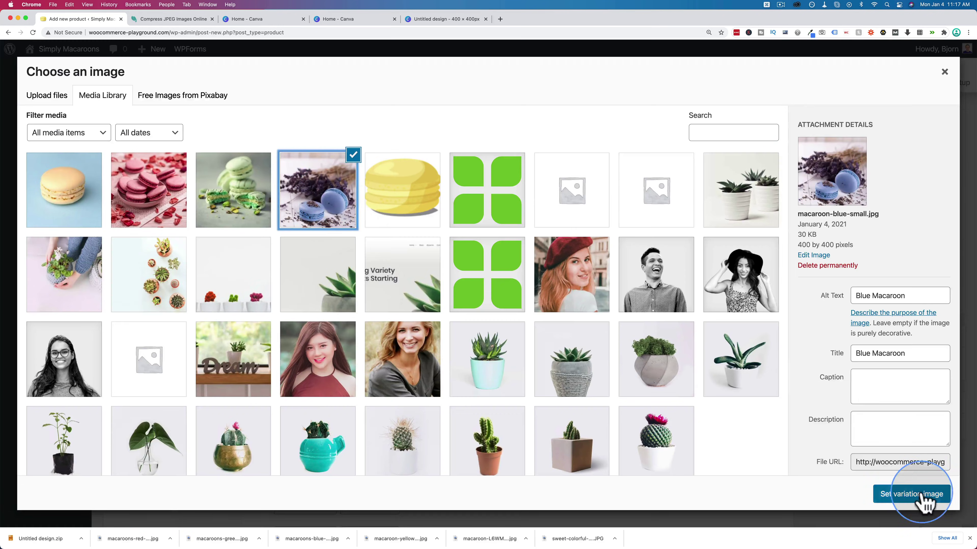
click(927, 497)
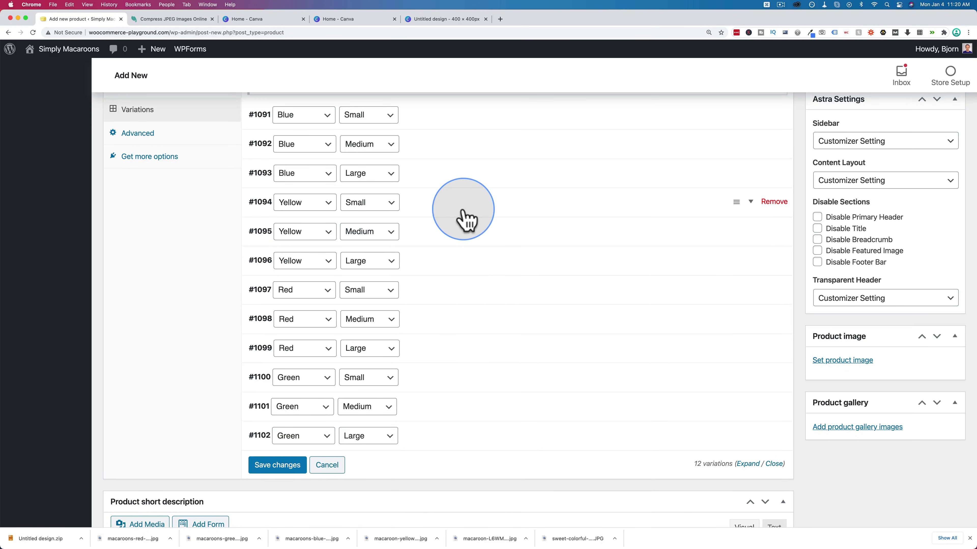
click(463, 218)
click(422, 214)
click(436, 322)
click(423, 329)
Save the Macaroons product as a draft from the Publish box
scroll(809, 291, up, 10)
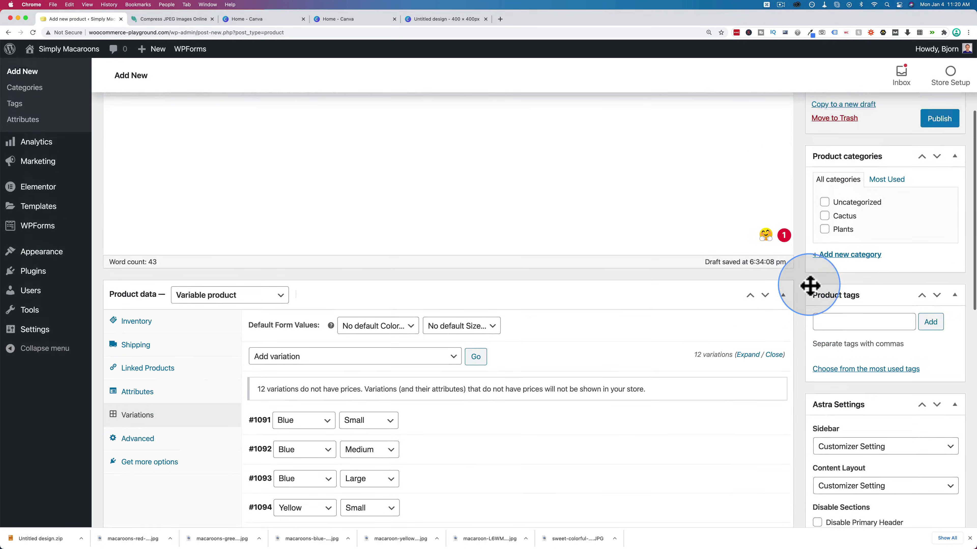
scroll(811, 290, up, 5)
click(834, 142)
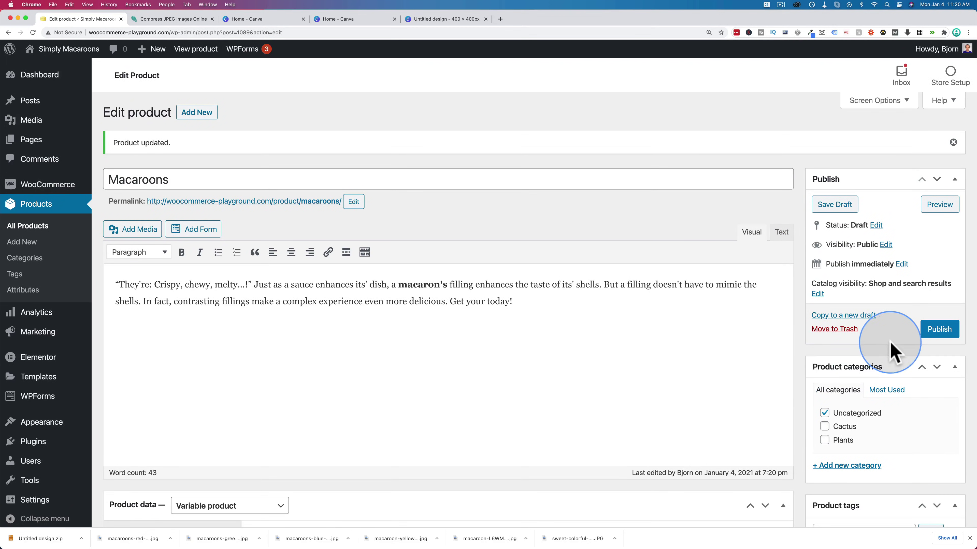
Paste the long description into the short description and set the blue macaroon as product image
scroll(805, 370, down, 10)
scroll(806, 370, down, 3)
scroll(207, 265, up, 2)
scroll(207, 266, up, 8)
triple_click(250, 186)
scroll(253, 277, down, 10)
click(233, 321)
text("They're: Crispy, chewy, minty...!" Just as a sauce enhances its' dish, a macaron's filling enhances the taste of its' shells. But a filling doesn't have to mimic the shells. In fact, contrasting fillings make a complex experience even more delicious. Get your today!)
click(835, 399)
click(79, 207)
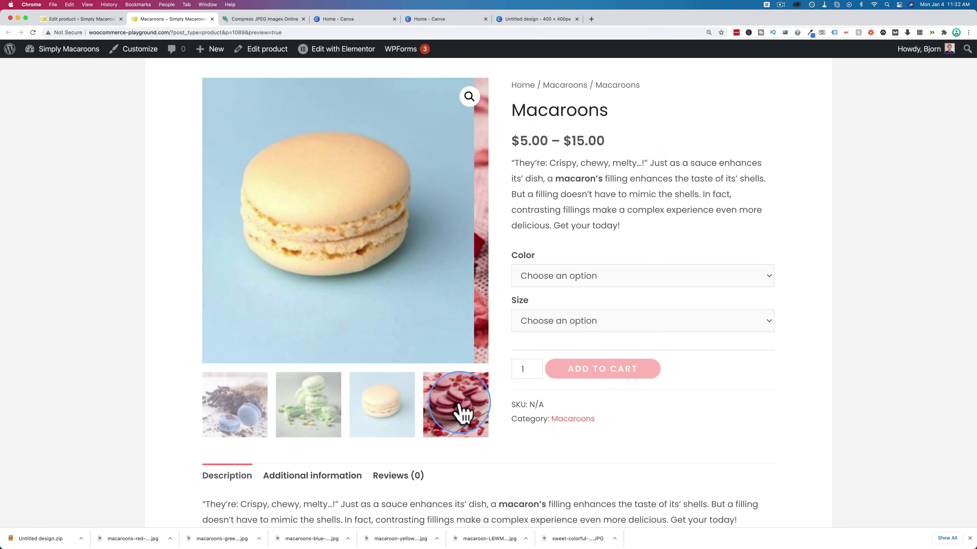
Show the blue macaroons as the main image and check the price range and short description
click(257, 398)
drag(520, 140, 602, 141)
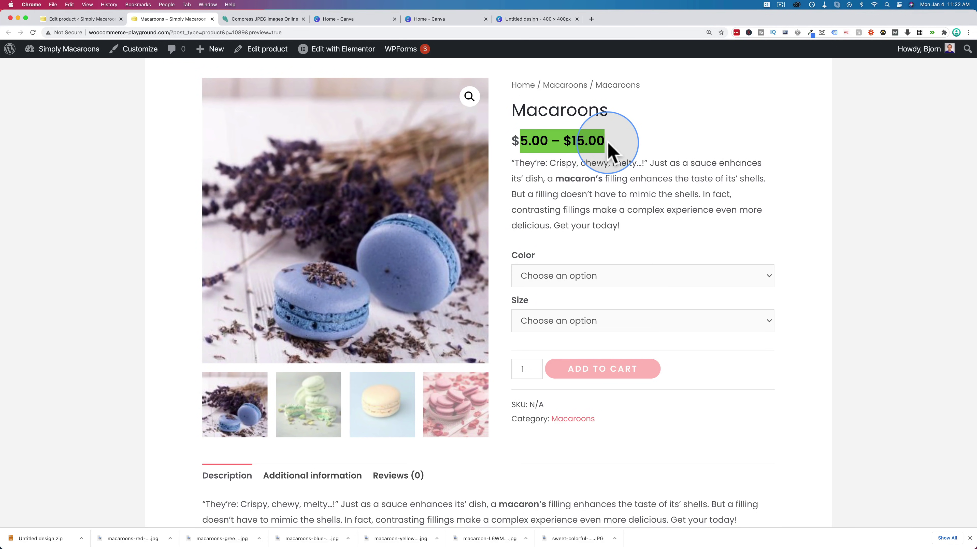
click(563, 175)
drag(521, 142, 628, 132)
drag(513, 163, 646, 231)
Choose Color Blue and Size Medium to check the photo and price update
click(539, 276)
click(534, 290)
click(535, 319)
click(536, 348)
right_click(515, 369)
key(Escape)
Switch the selection to Color Yellow and Size Large
click(539, 276)
click(544, 304)
click(544, 323)
click(545, 337)
Switch the selection to Color Green and Size Small
click(542, 277)
click(546, 303)
click(554, 322)
click(546, 298)
scroll(506, 376, down, 2)
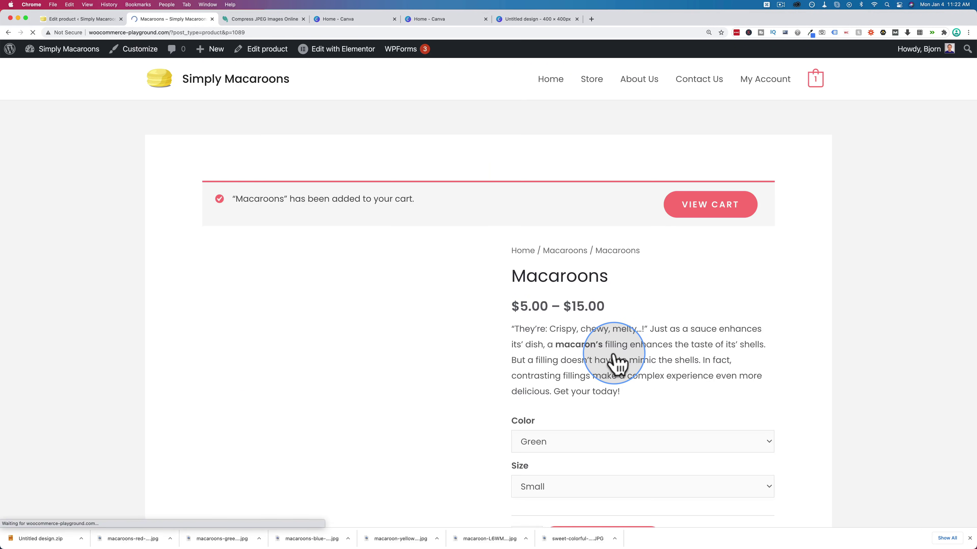
Select Yellow as the colour and Large as the size in the preview's variation dropdowns
scroll(541, 327, down, 1)
scroll(497, 284, down, 3)
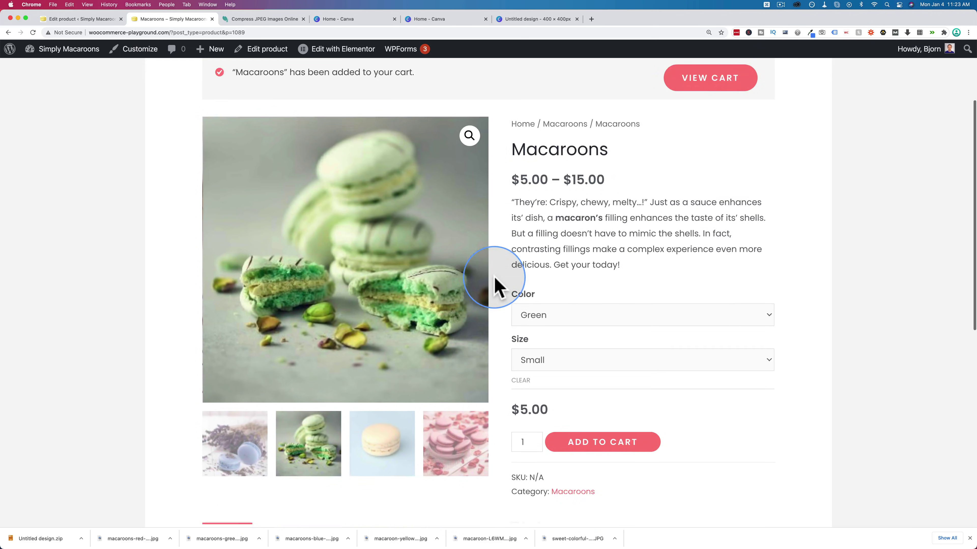
click(547, 298)
click(546, 267)
click(534, 337)
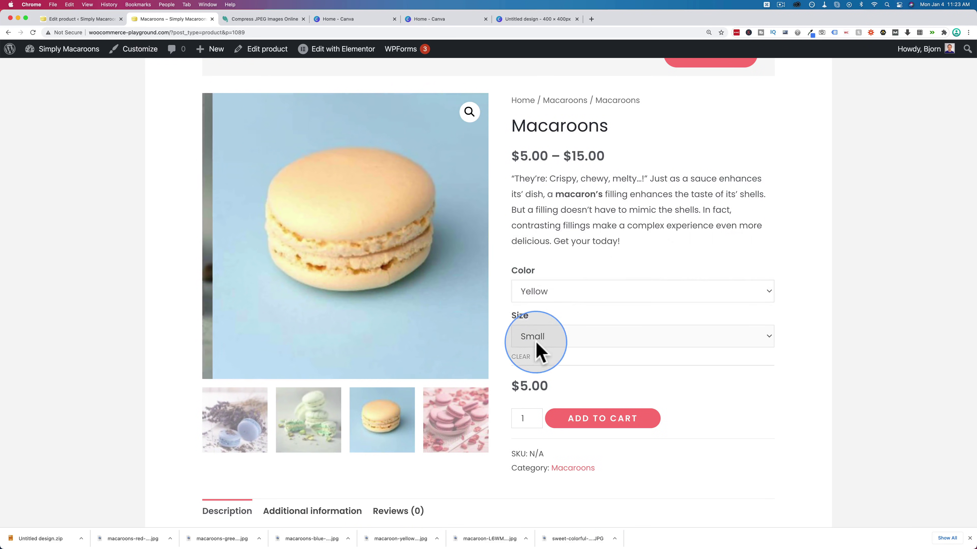
click(539, 363)
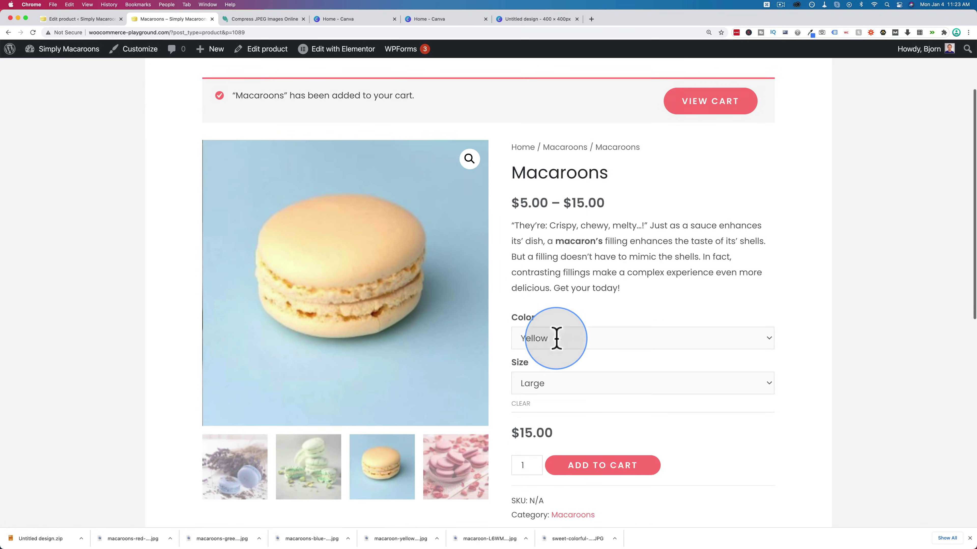
Change the selection to Blue colour and Medium size
click(542, 337)
click(539, 317)
click(544, 375)
click(544, 365)
scroll(550, 404, down, 3)
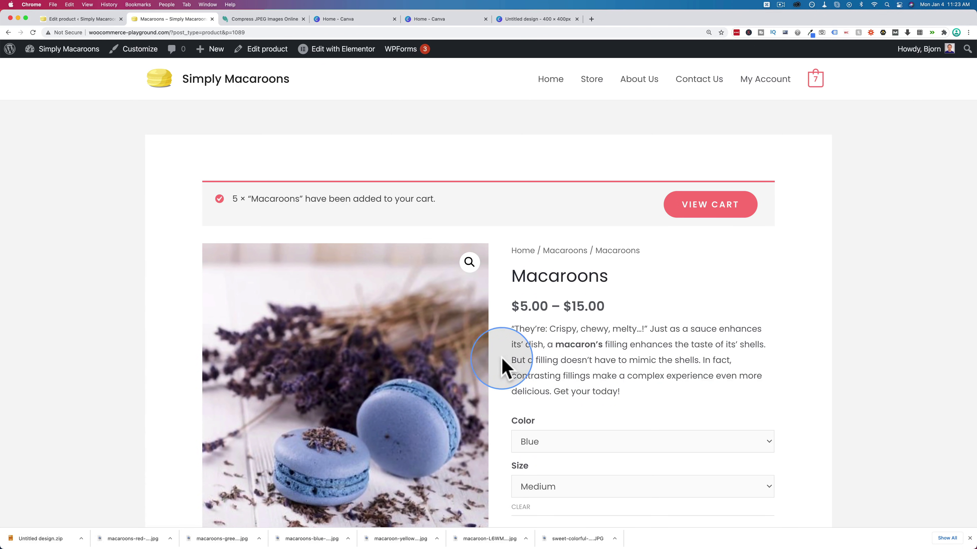
scroll(493, 373, down, 6)
Highlight the opening line and last sentence of the Macaroons description
scroll(492, 373, down, 3)
drag(203, 340, 338, 343)
key(ctrl+super+d)
drag(737, 358, 338, 362)
key(super+q)
View the Additional information and Reviews tabs, then highlight the 'SKU: N/A' line
click(295, 316)
click(399, 312)
scroll(402, 292, down, 2)
scroll(512, 316, up, 1)
scroll(515, 315, up, 1)
drag(547, 278, 511, 275)
drag(543, 275, 544, 275)
Enter SKU 45, enable stock management with quantity 10, backorders disallowed, low-stock threshold 2
click(81, 19)
text(45rgefge)
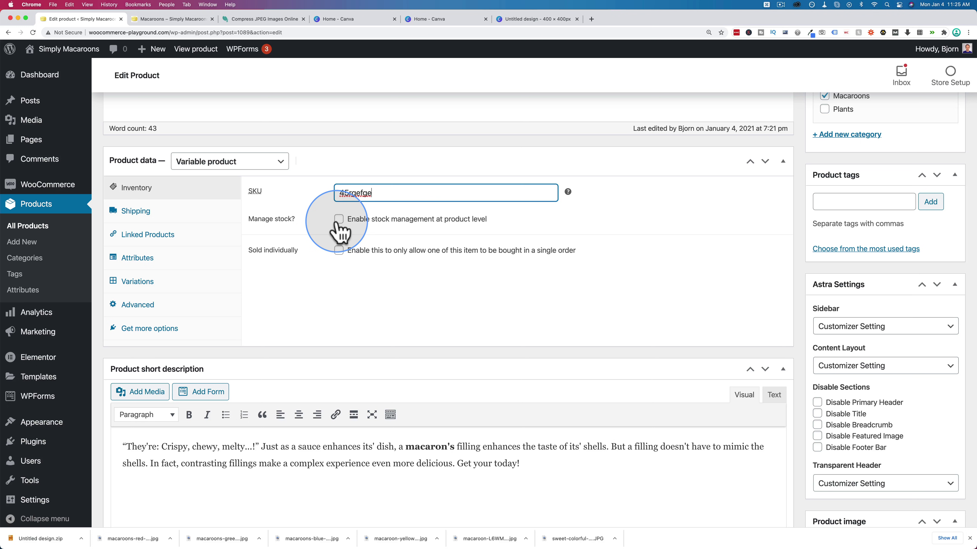
click(338, 222)
text(10)
click(350, 287)
click(327, 291)
click(353, 303)
text(2)
Expand variation #1091 (Blue, Small) and tick its Manage stock? checkbox
click(139, 286)
click(443, 259)
scroll(438, 277, down, 1)
click(154, 174)
click(147, 265)
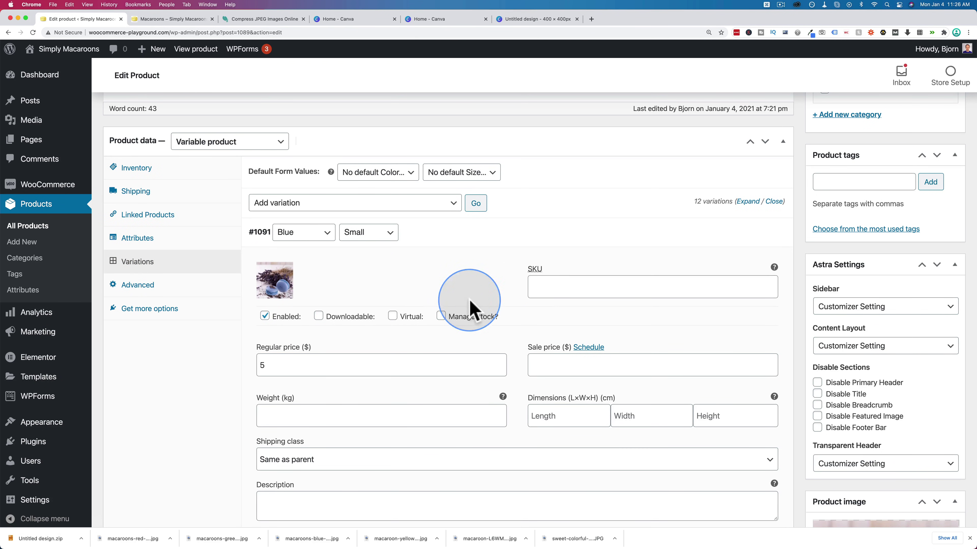
click(441, 316)
scroll(443, 319, down, 1)
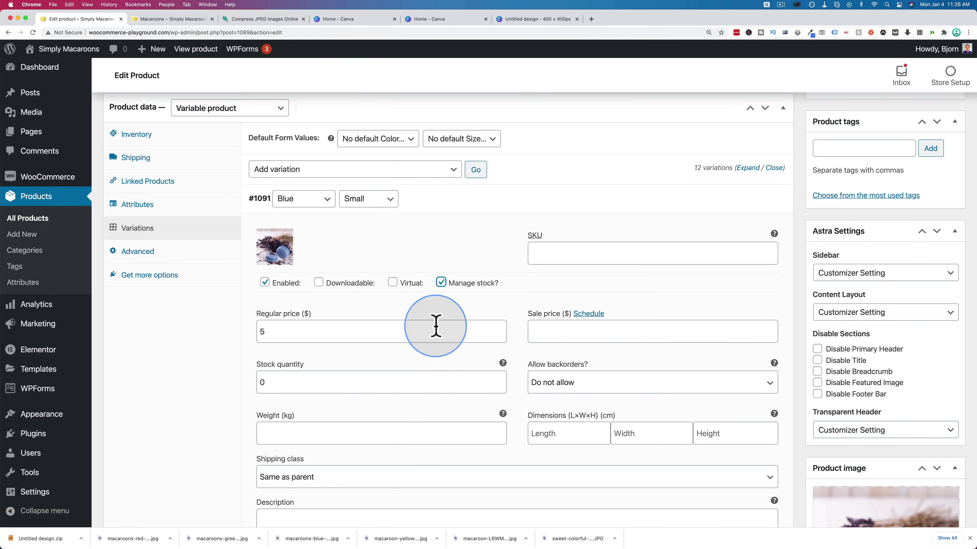